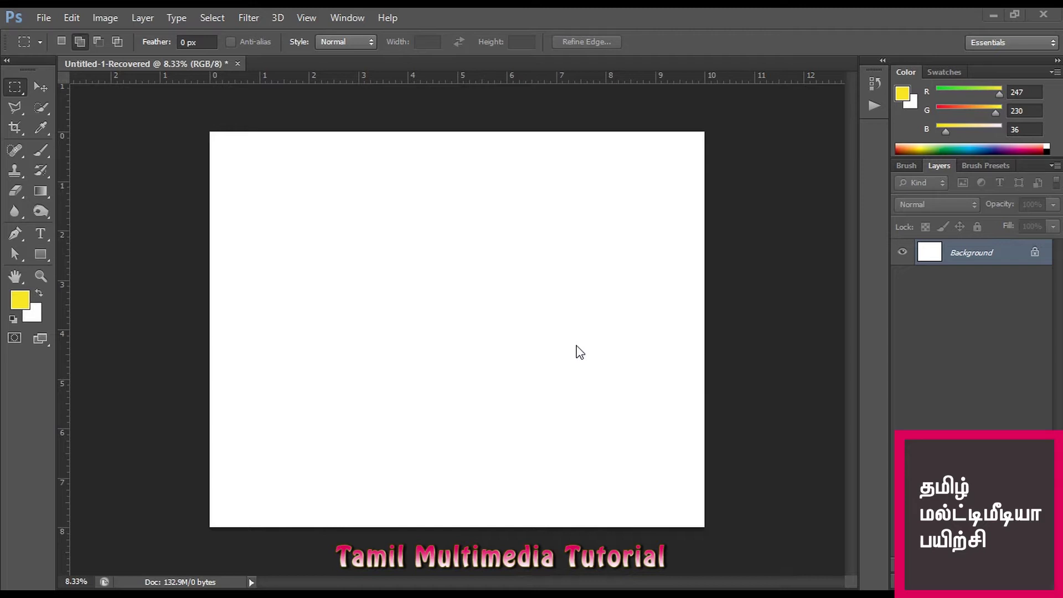
# Step: Keep the rectangular shape in the marquee selection tool flyout
pyautogui.click(14, 93)
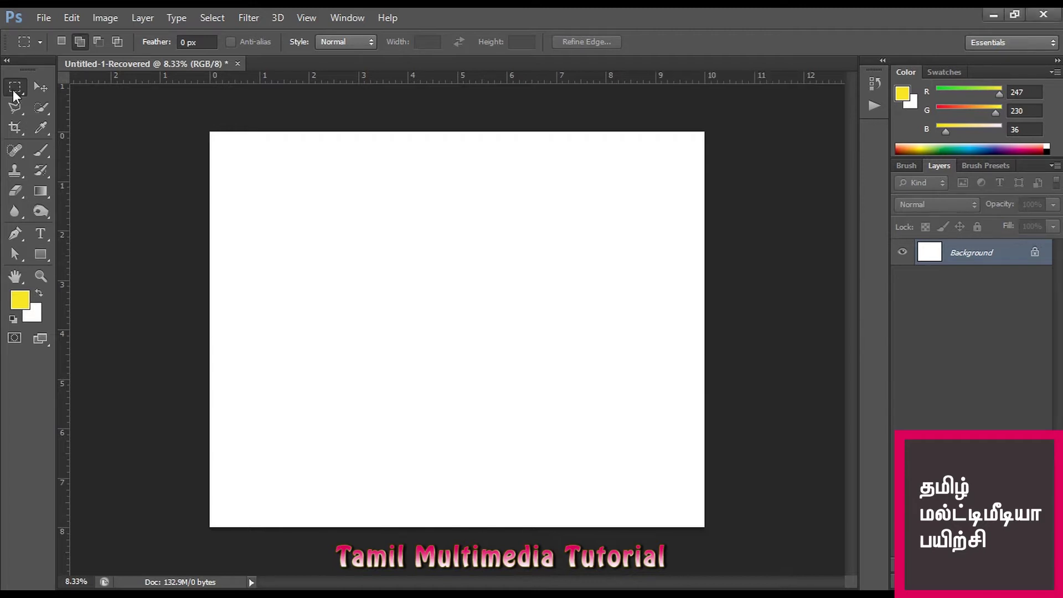
pyautogui.click(18, 84)
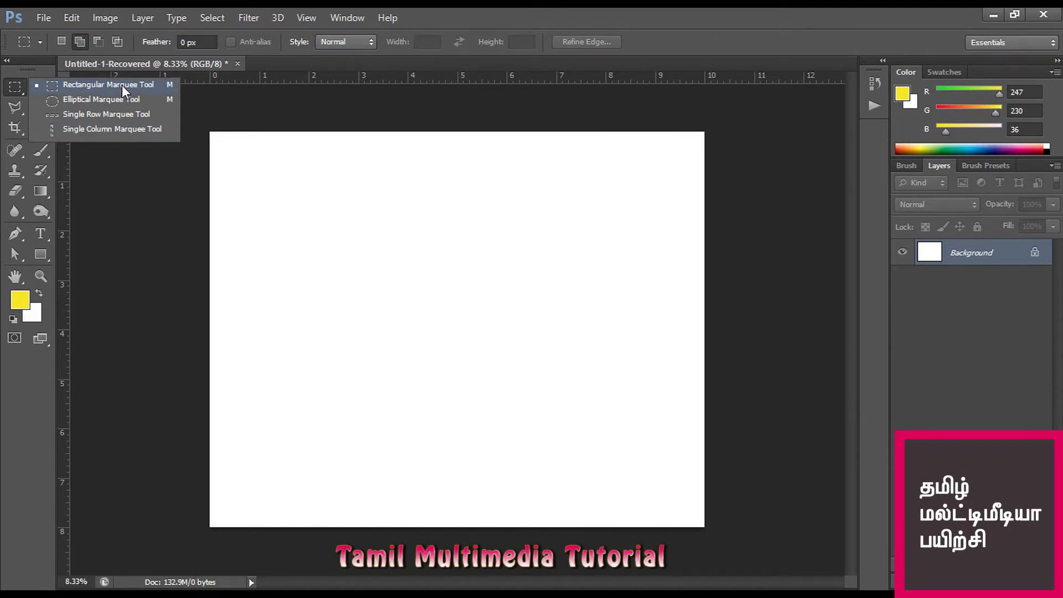
pyautogui.click(122, 84)
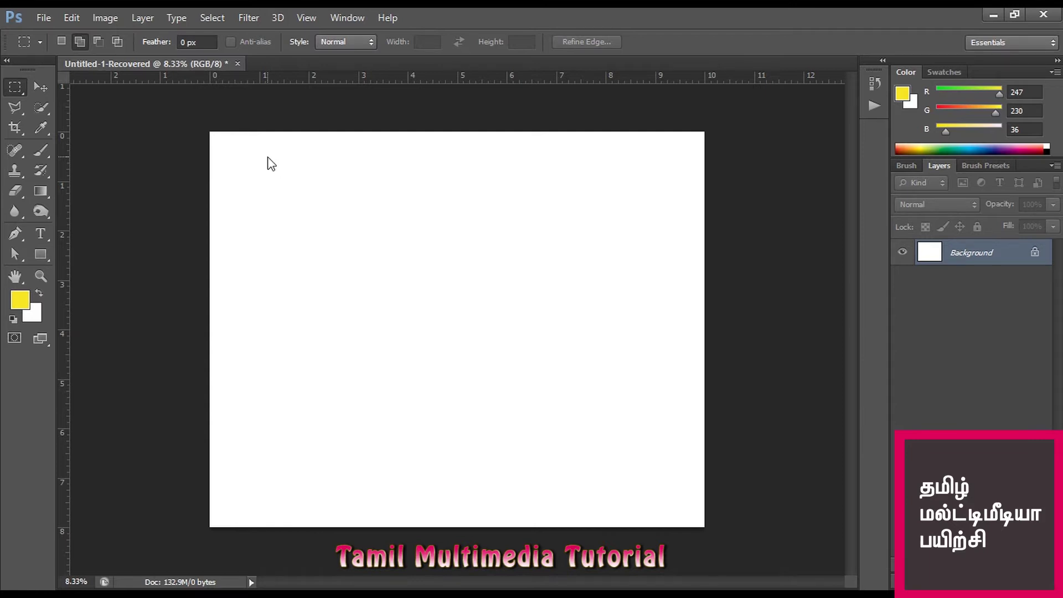
# Step: Open the grey-sari portrait JPG from Desktop > photoshop > new - images
pyautogui.hotkey('ctrl', 'o')
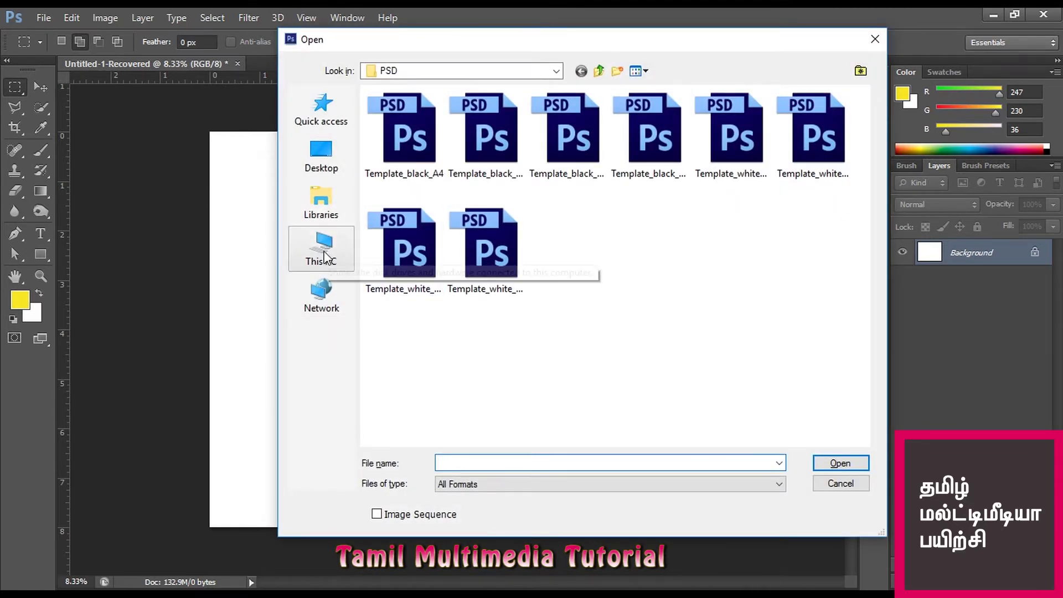
pyautogui.click(321, 155)
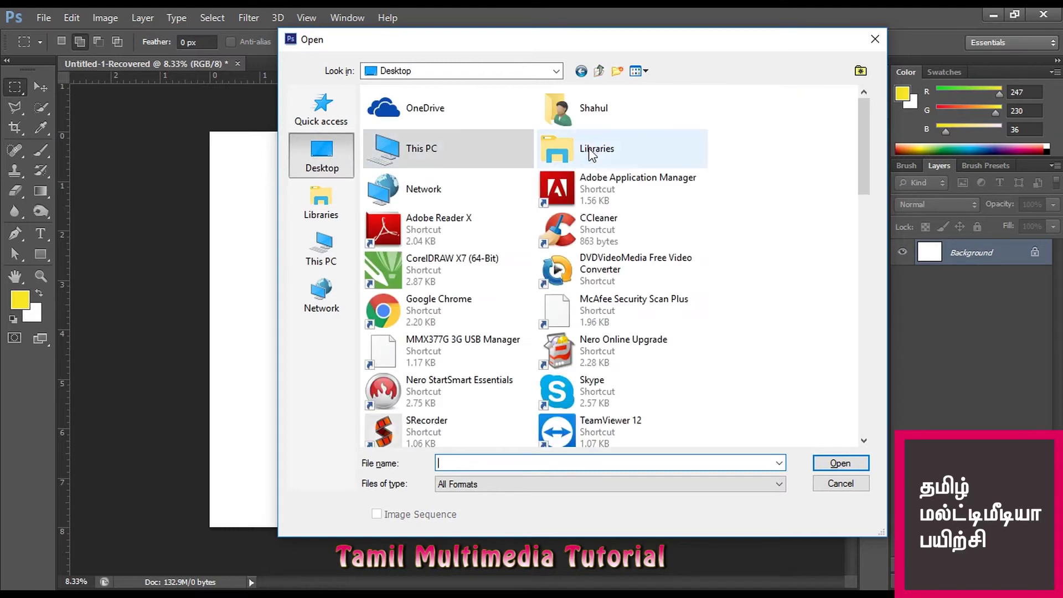
pyautogui.scroll(-5, 474, 185)
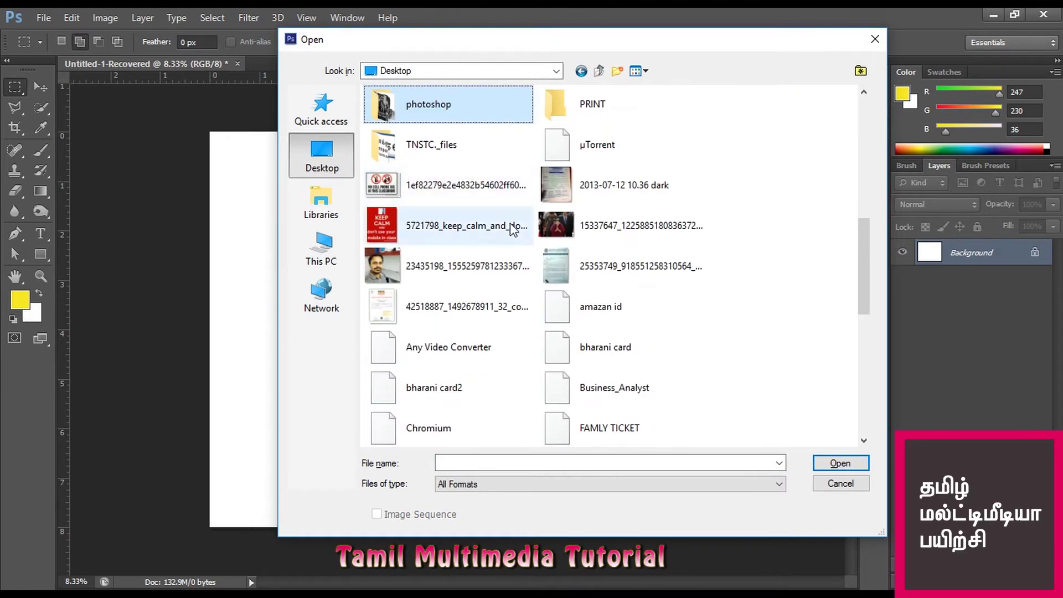
pyautogui.doubleClick(472, 106)
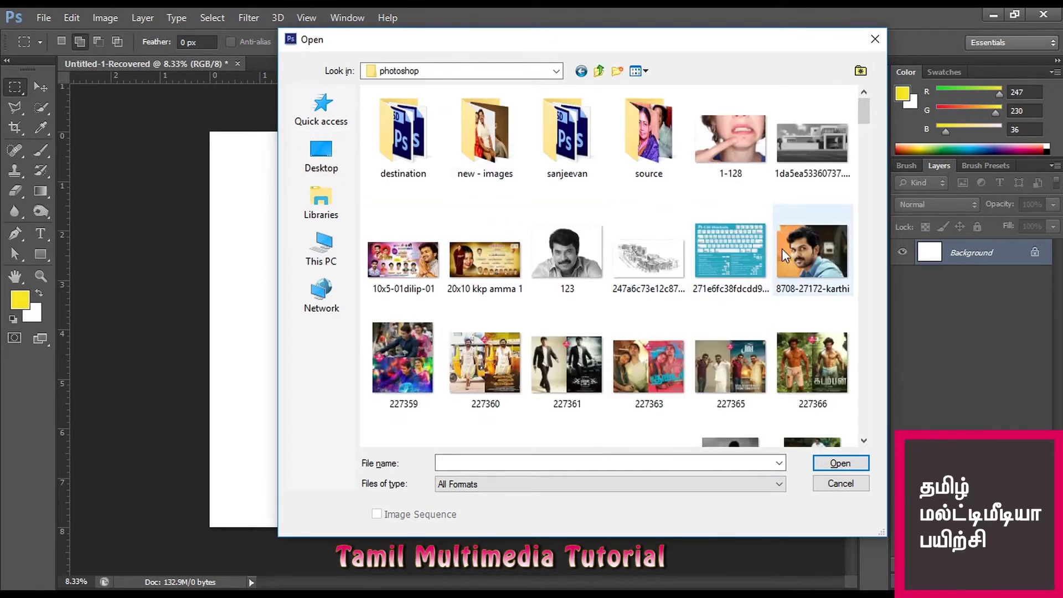
pyautogui.scroll(-3, 812, 242)
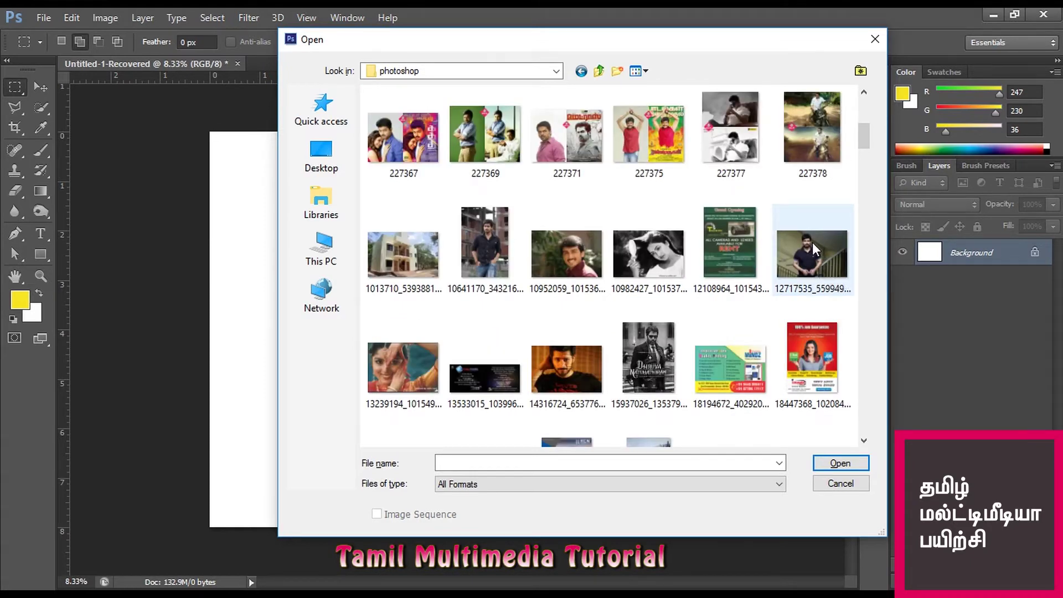
pyautogui.scroll(3, 812, 242)
pyautogui.doubleClick(497, 145)
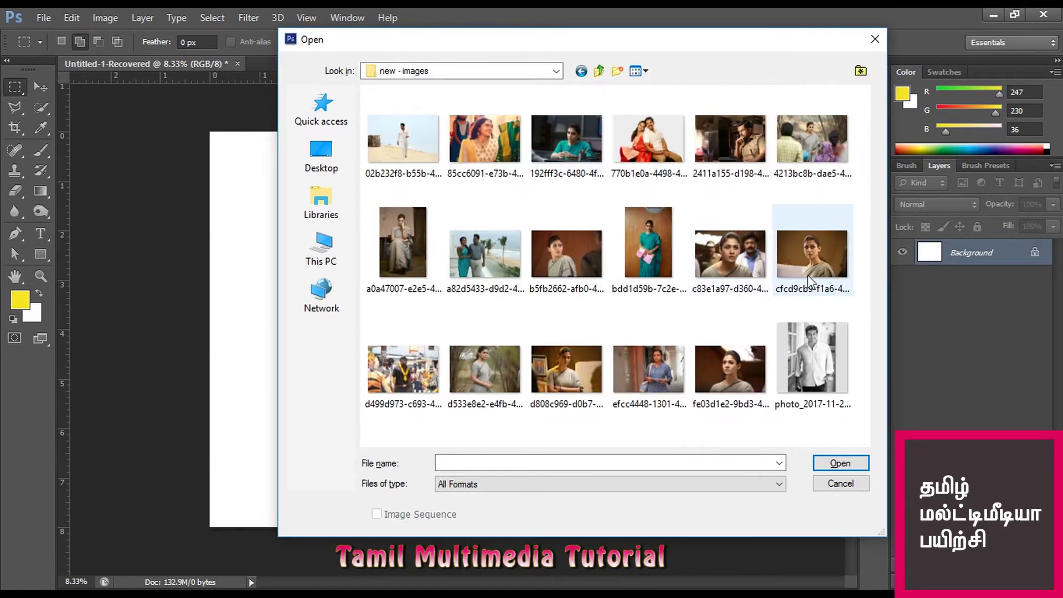
pyautogui.click(812, 293)
pyautogui.click(853, 466)
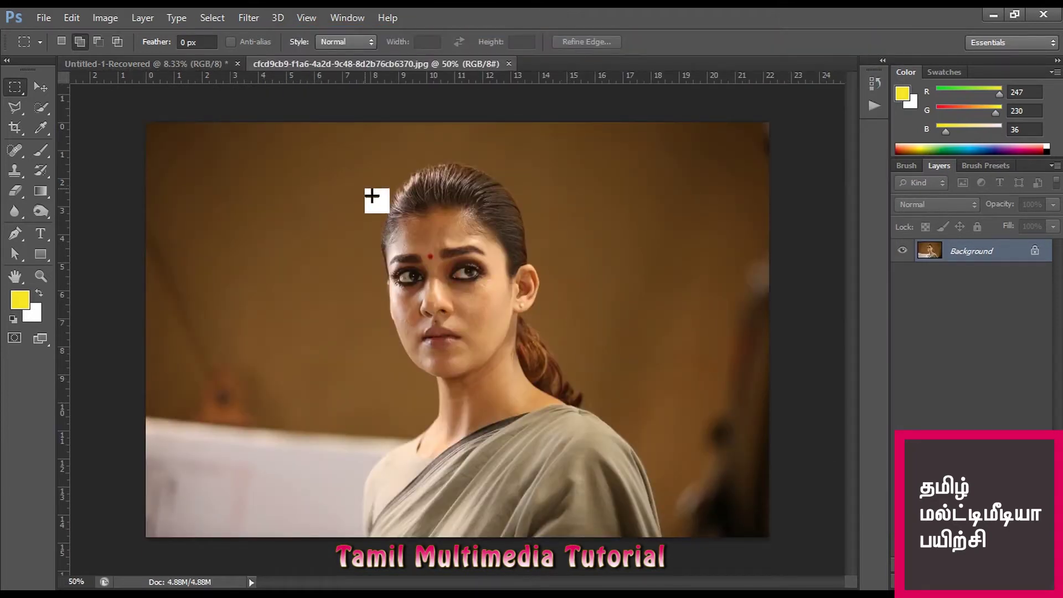
# Step: Float the portrait into its own window and drag a copy onto the white canvas
pyautogui.moveTo(336, 62)
pyautogui.mouseDown()
pyautogui.moveTo(427, 135)
pyautogui.moveTo(512, 84)
pyautogui.mouseUp()
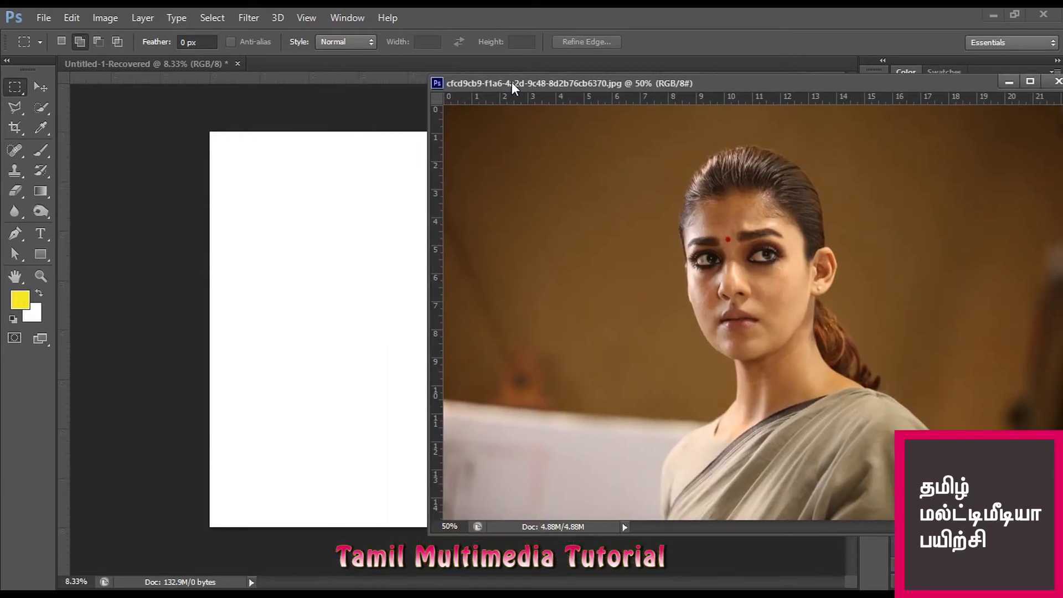
pyautogui.click(40, 87)
pyautogui.moveTo(533, 253)
pyautogui.mouseDown()
pyautogui.moveTo(369, 304)
pyautogui.moveTo(264, 198)
pyautogui.moveTo(317, 229)
pyautogui.mouseUp()
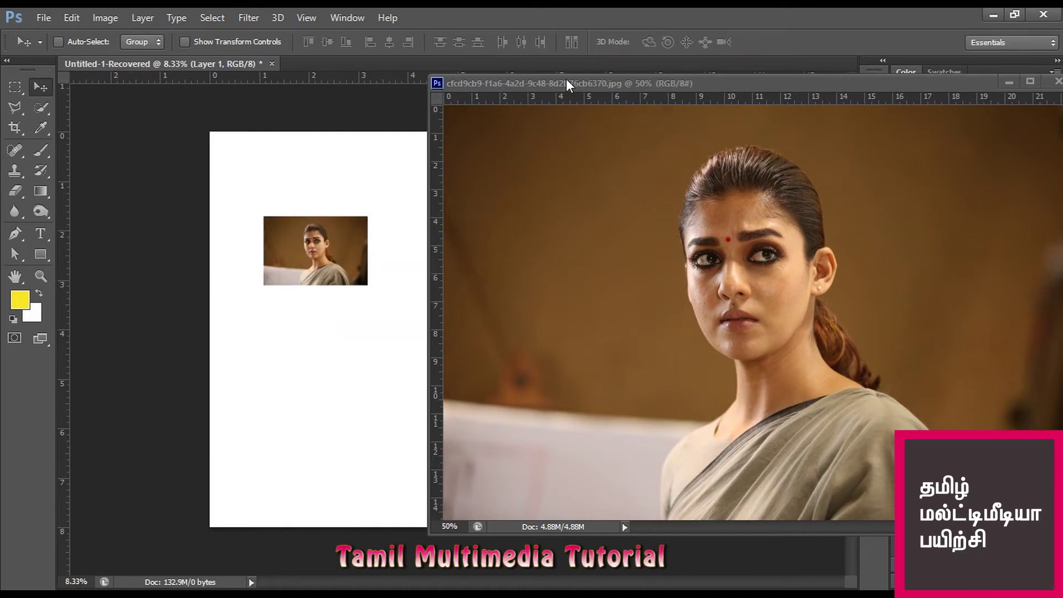
pyautogui.moveTo(554, 81); pyautogui.dragTo(742, 87)
pyautogui.click(407, 249)
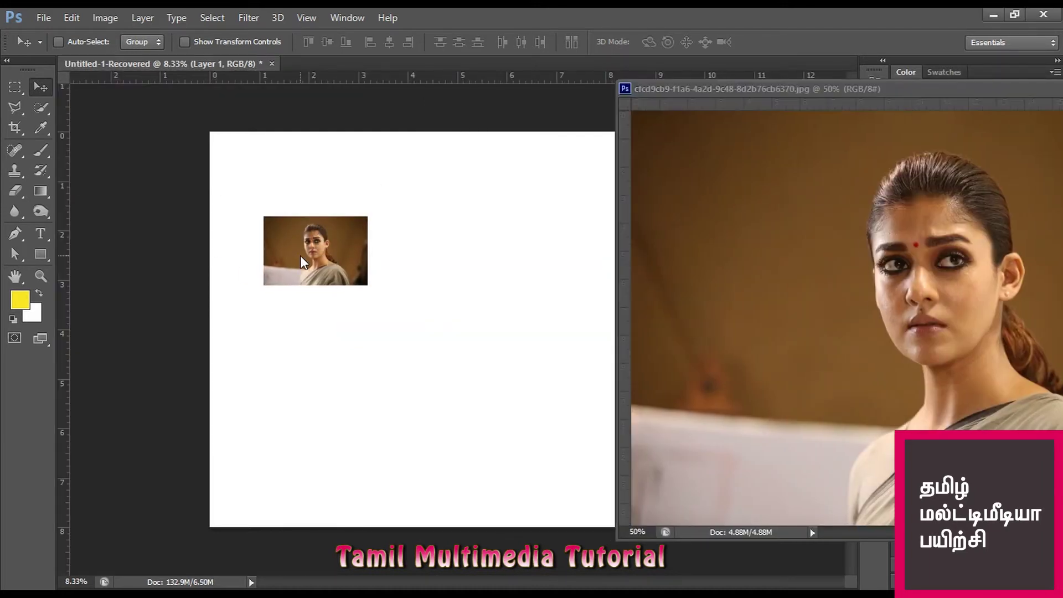
pyautogui.moveTo(753, 88); pyautogui.dragTo(491, 78)
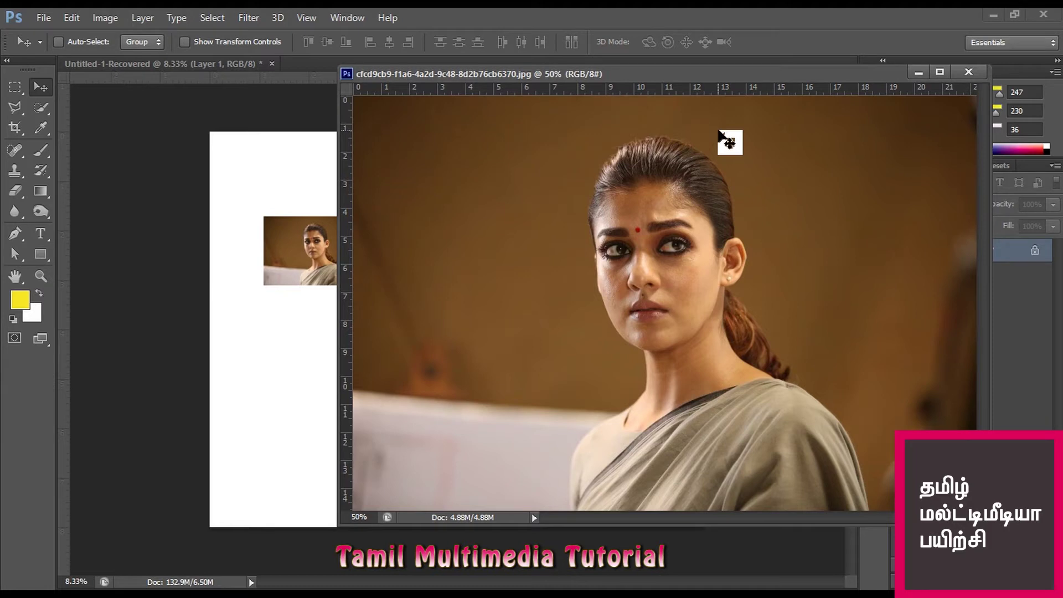
pyautogui.click(15, 87)
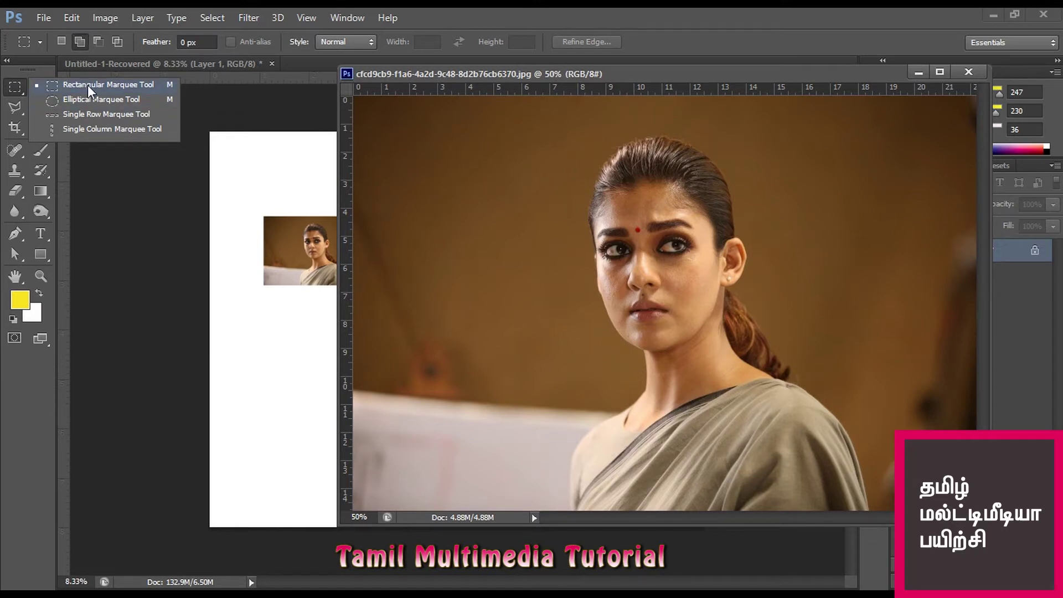
# Step: Draw a tall rectangular marquee around the woman's head and shoulders in the portrait
pyautogui.click(87, 85)
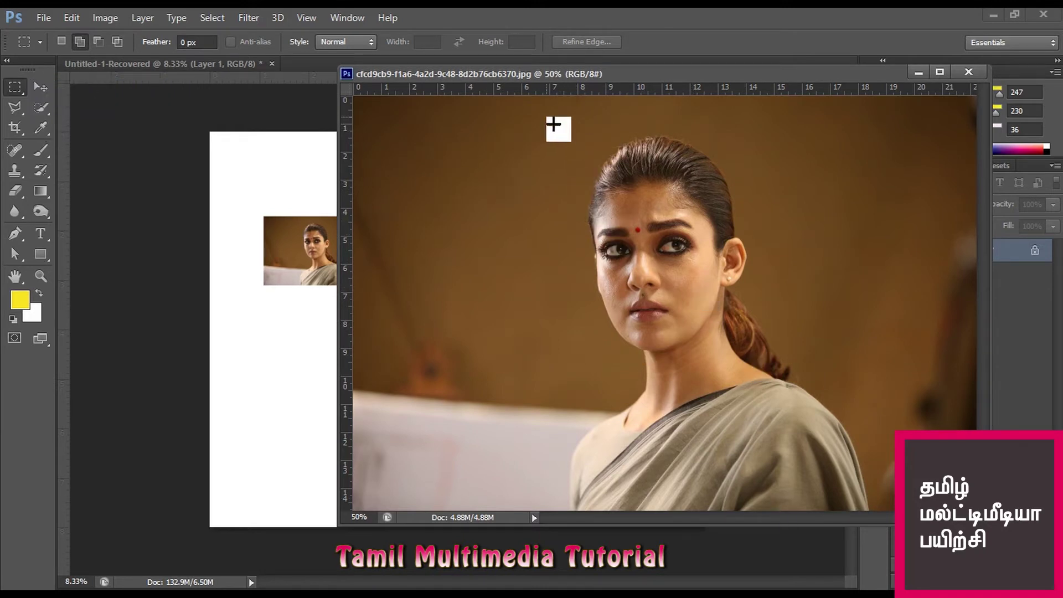
pyautogui.moveTo(553, 124)
pyautogui.mouseDown()
pyautogui.moveTo(746, 216)
pyautogui.moveTo(818, 445)
pyautogui.mouseUp()
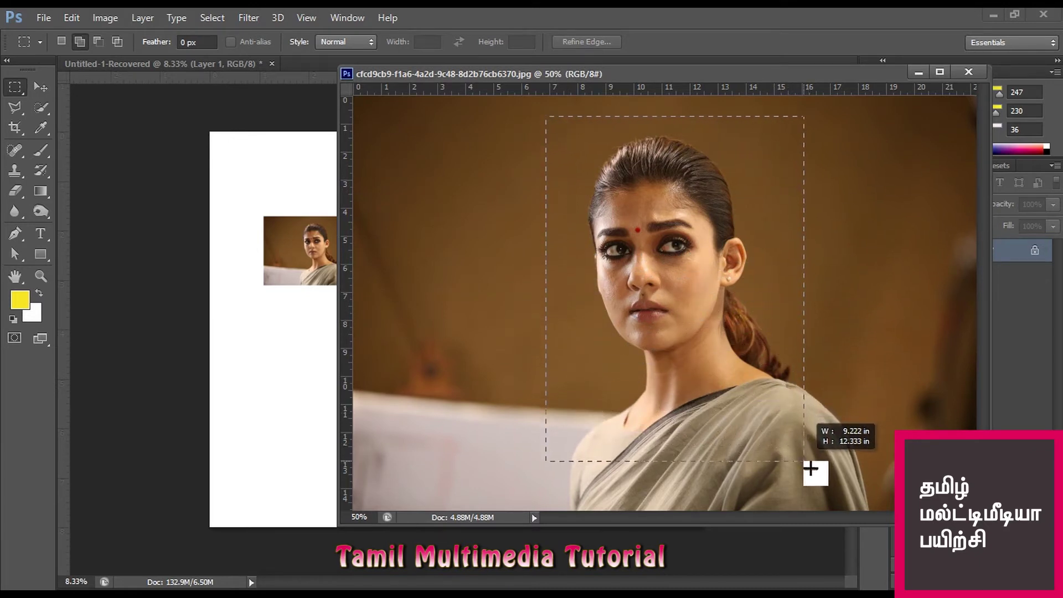
pyautogui.moveTo(818, 445); pyautogui.dragTo(813, 469)
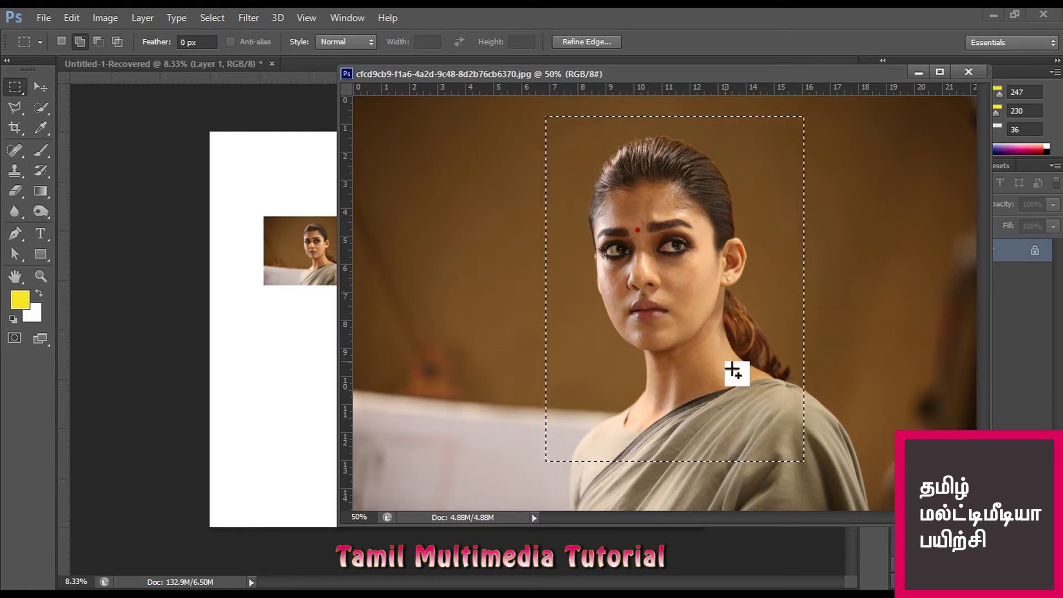
pyautogui.click(227, 65)
pyautogui.moveTo(435, 77); pyautogui.dragTo(669, 78)
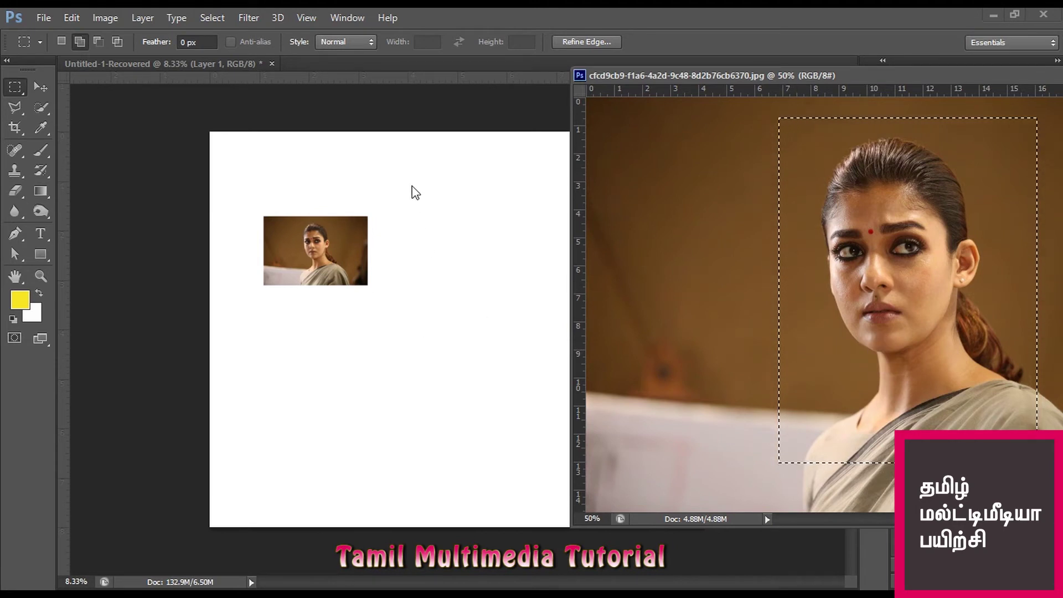
pyautogui.click(393, 108)
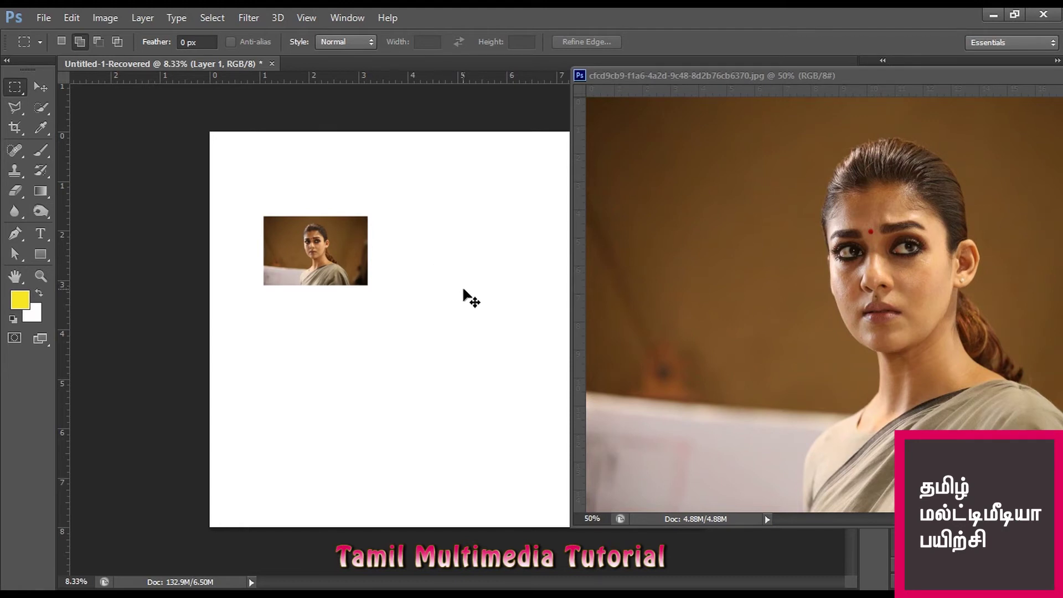
# Step: Drag the rectangular head-and-shoulders crop onto the canvas, right of centre
pyautogui.moveTo(471, 299); pyautogui.dragTo(470, 298)
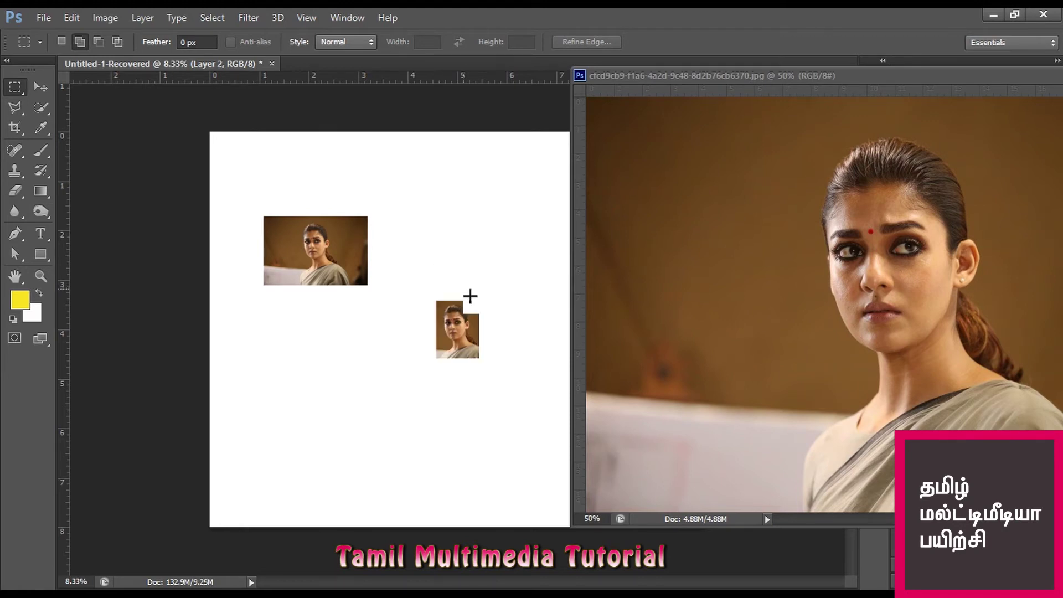
pyautogui.click(79, 15)
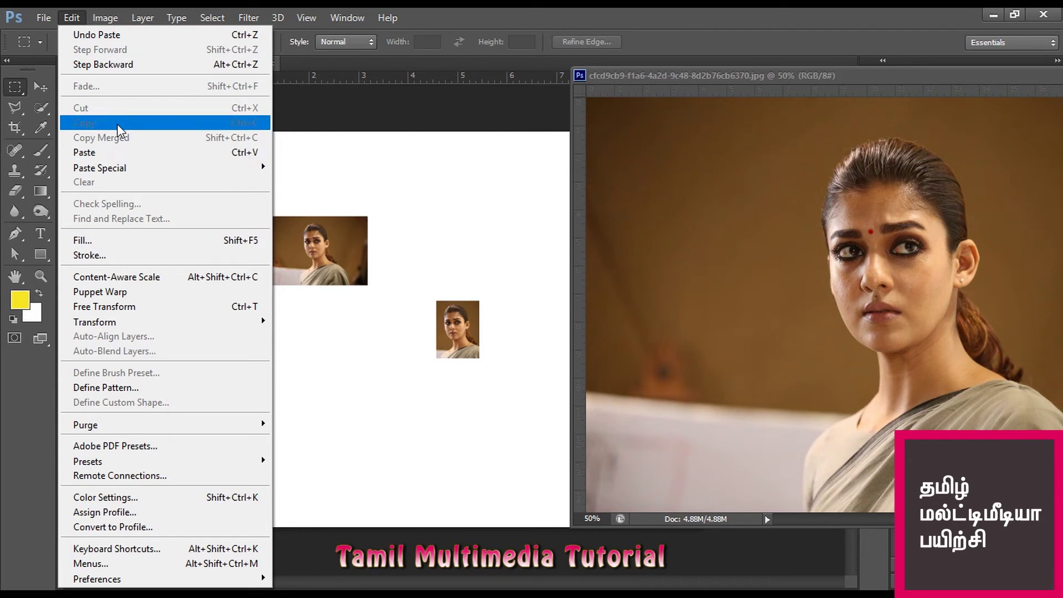
pyautogui.click(547, 20)
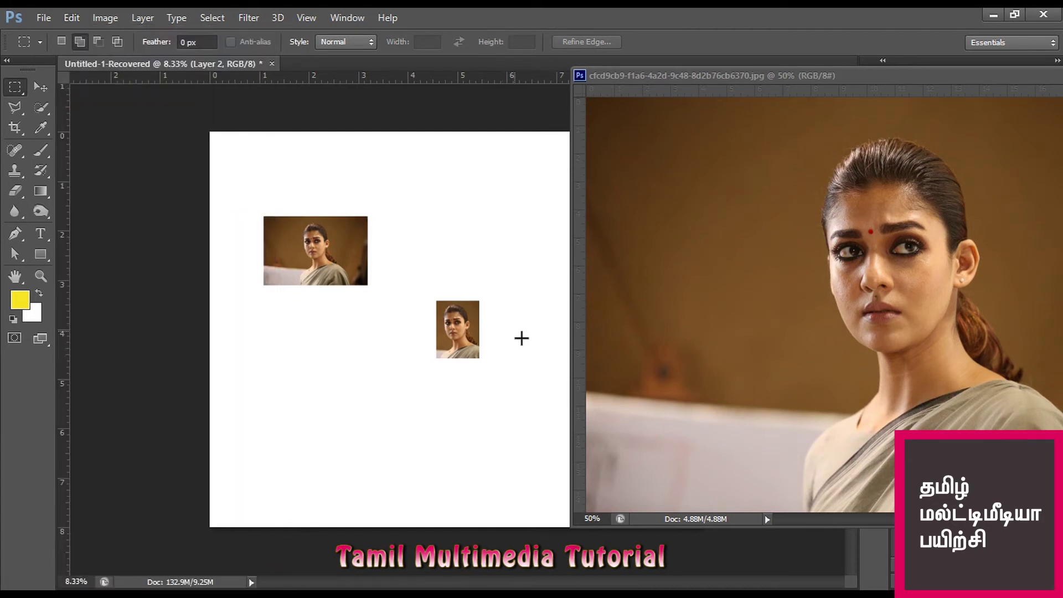
pyautogui.moveTo(638, 76); pyautogui.dragTo(743, 77)
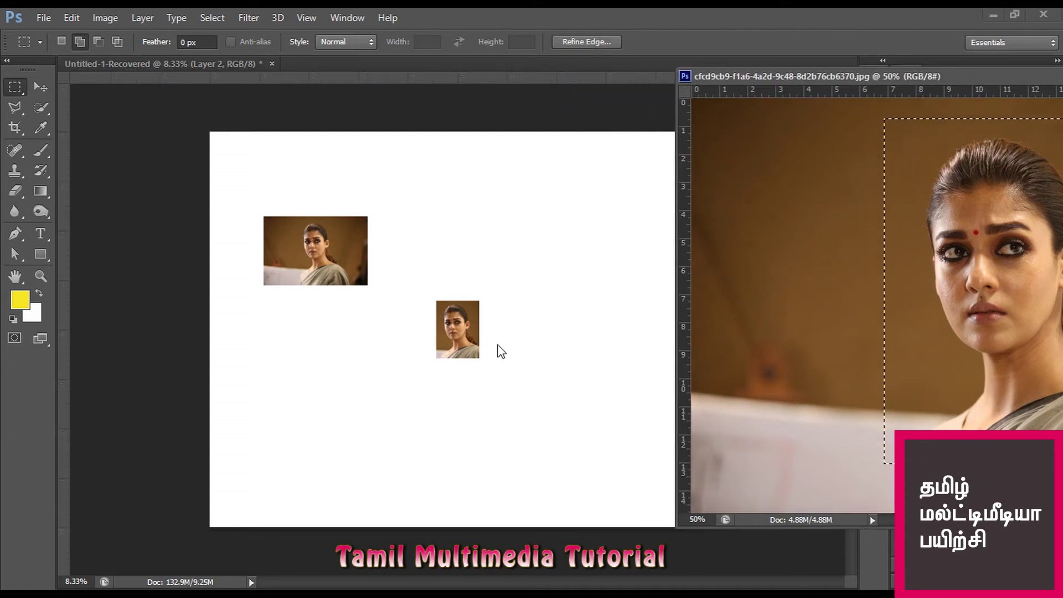
# Step: Leave Free Transform via the Move tool and start transforming the small portrait copy
pyautogui.hotkey('ctrl', 't')
pyautogui.click(40, 87)
pyautogui.click(586, 256)
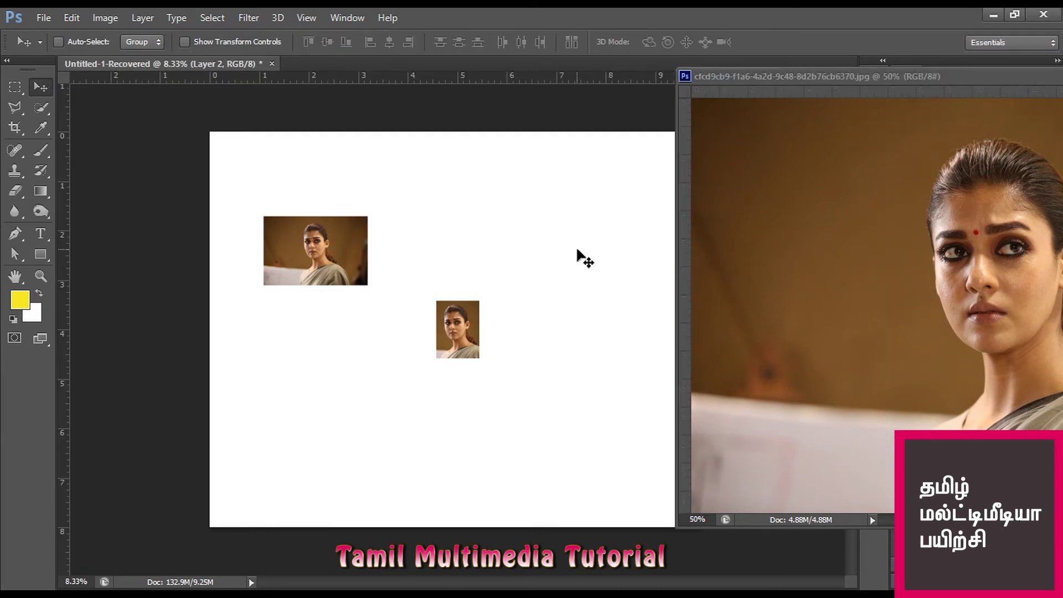
pyautogui.hotkey('ctrl', 't')
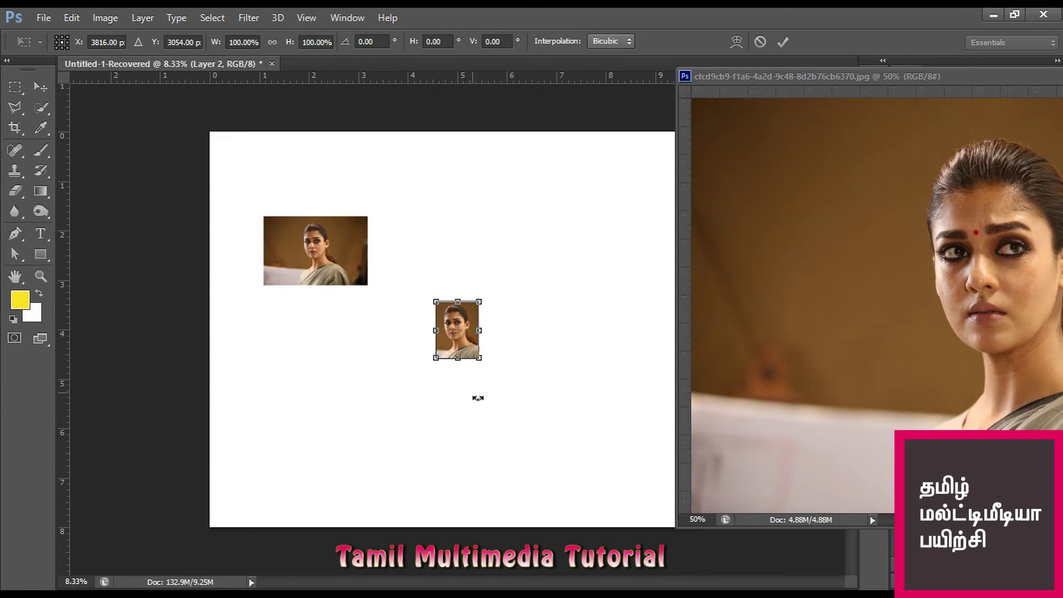
# Step: Scale the small portrait copy up about 442% on the right of the canvas
pyautogui.moveTo(480, 358)
pyautogui.mouseDown()
pyautogui.moveTo(580, 391)
pyautogui.moveTo(561, 289)
pyautogui.mouseUp()
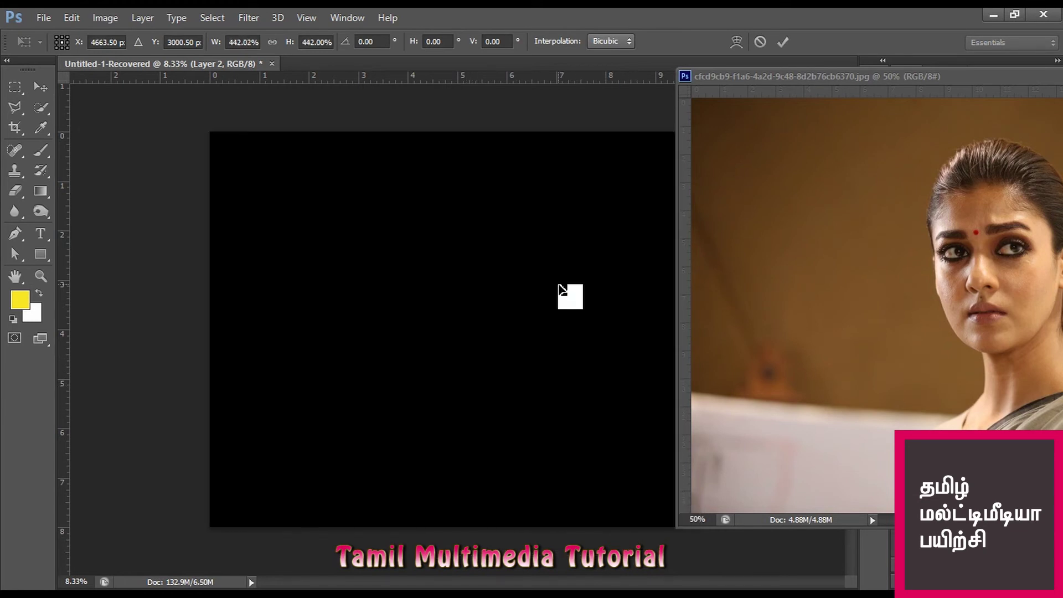
pyautogui.press('Return')
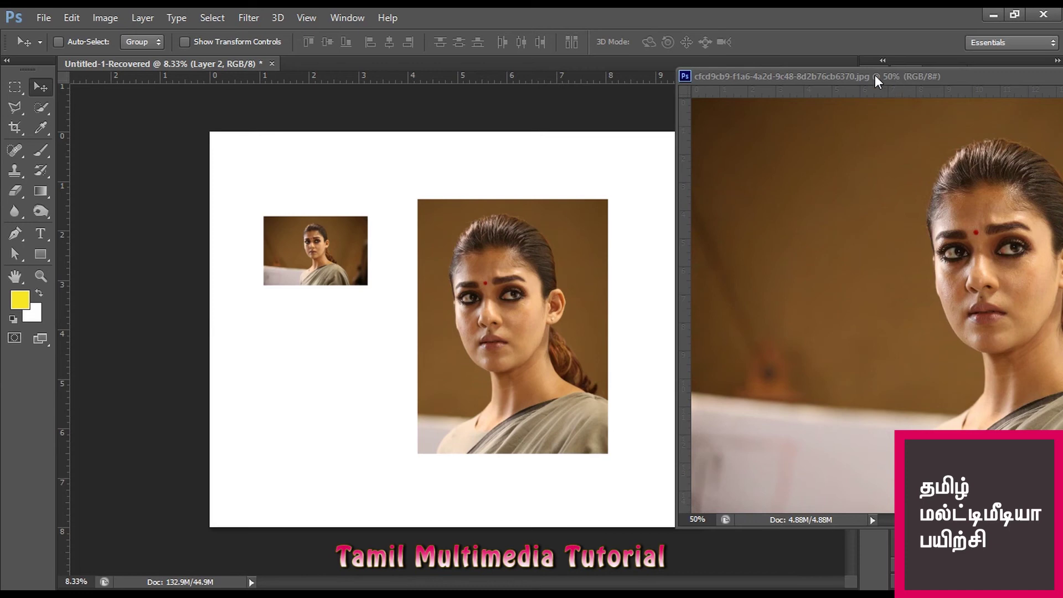
pyautogui.moveTo(875, 74)
pyautogui.mouseDown()
pyautogui.moveTo(891, 81)
pyautogui.moveTo(621, 73)
pyautogui.mouseUp()
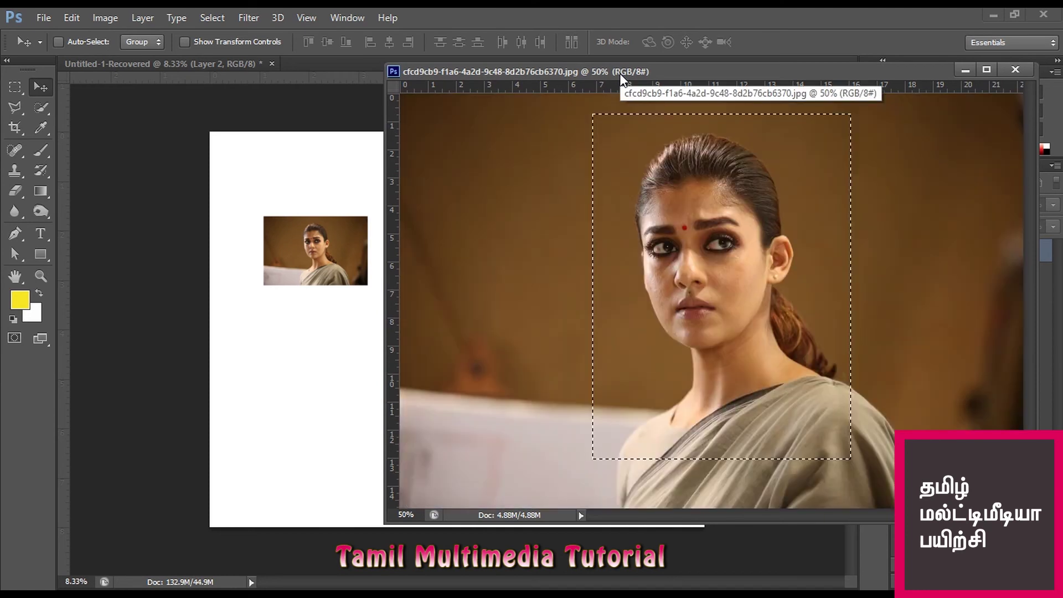
# Step: Deselect, then draw an elliptical marquee around the woman's head in the original photo
pyautogui.moveTo(671, 115); pyautogui.dragTo(676, 117)
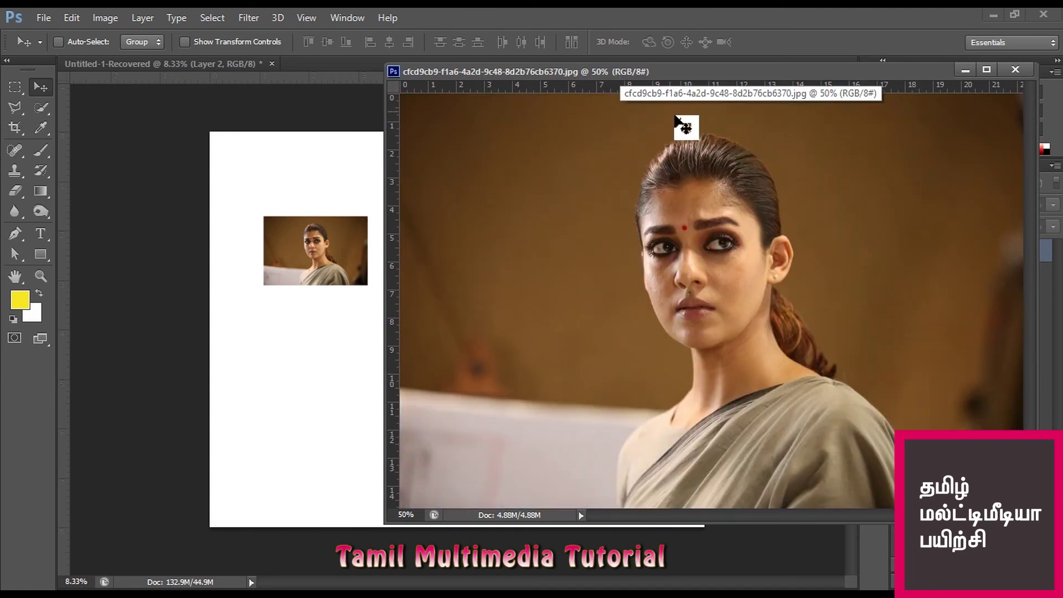
pyautogui.click(21, 91)
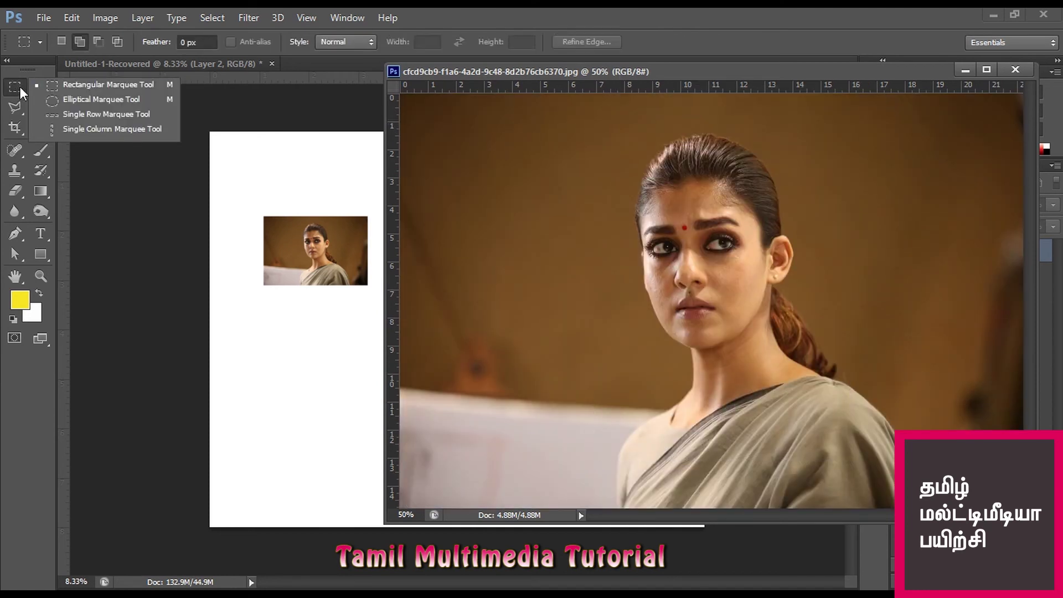
pyautogui.click(113, 99)
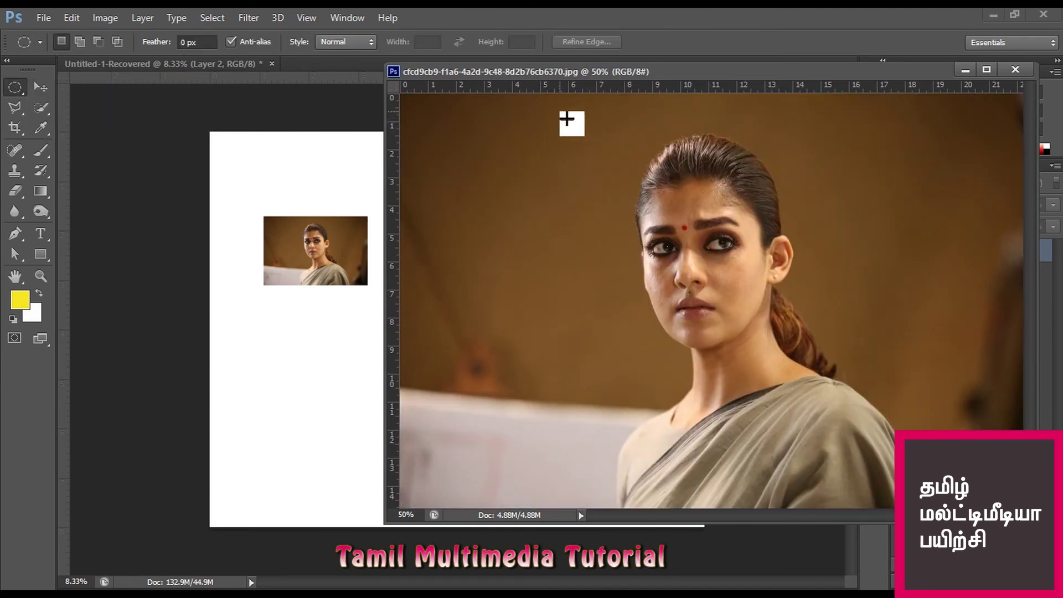
pyautogui.moveTo(568, 107)
pyautogui.mouseDown()
pyautogui.moveTo(843, 381)
pyautogui.moveTo(848, 421)
pyautogui.mouseUp()
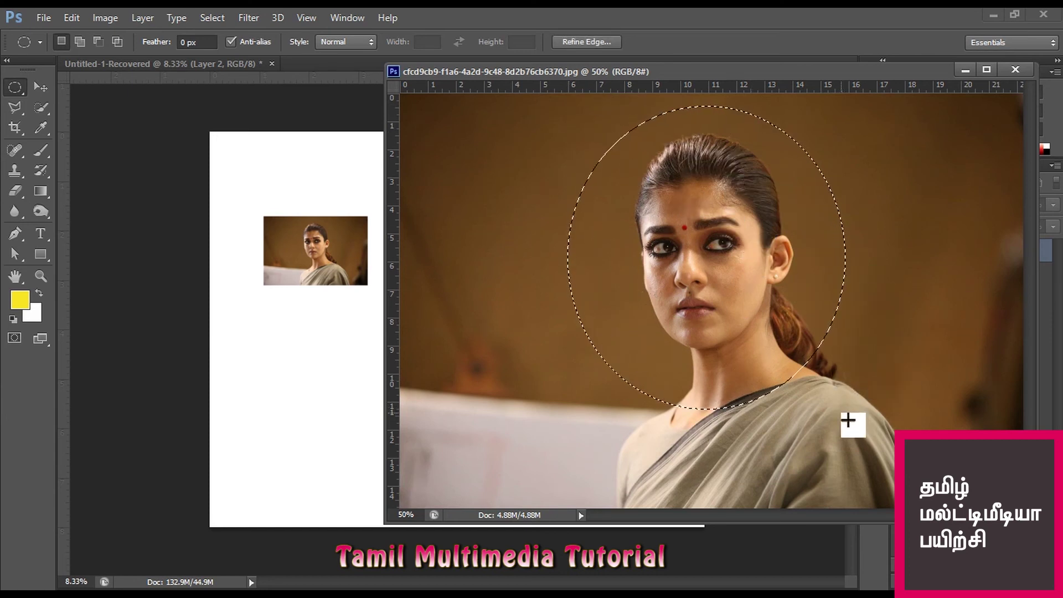
pyautogui.click(290, 62)
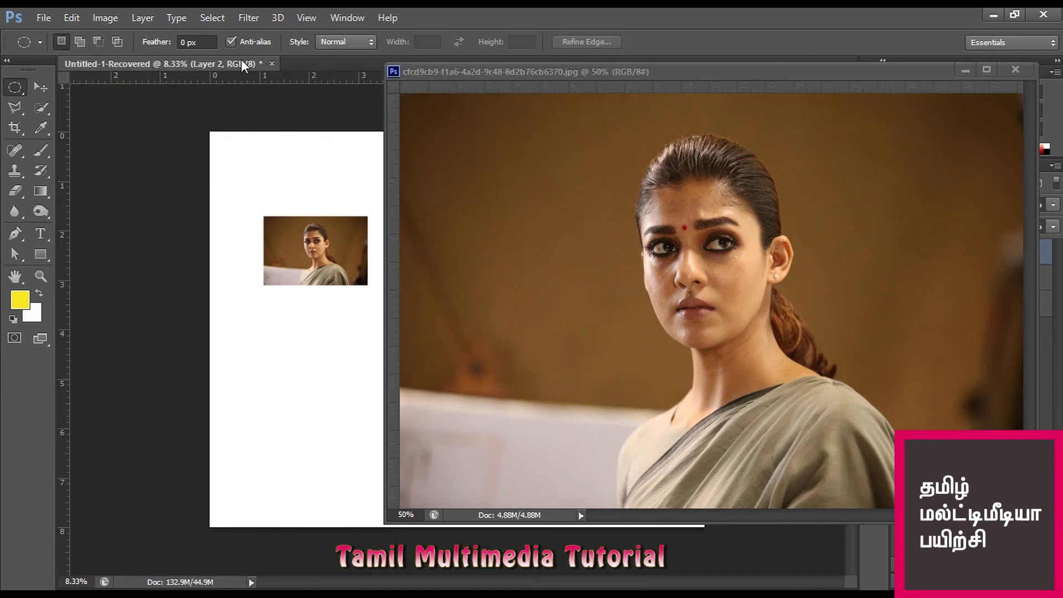
pyautogui.moveTo(485, 72); pyautogui.dragTo(653, 66)
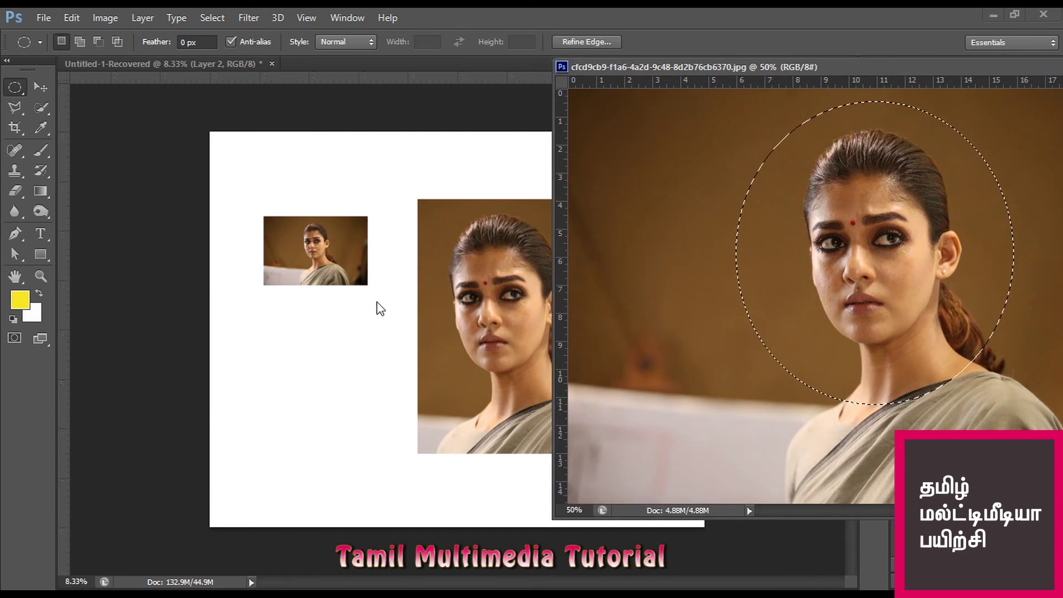
pyautogui.click(379, 313)
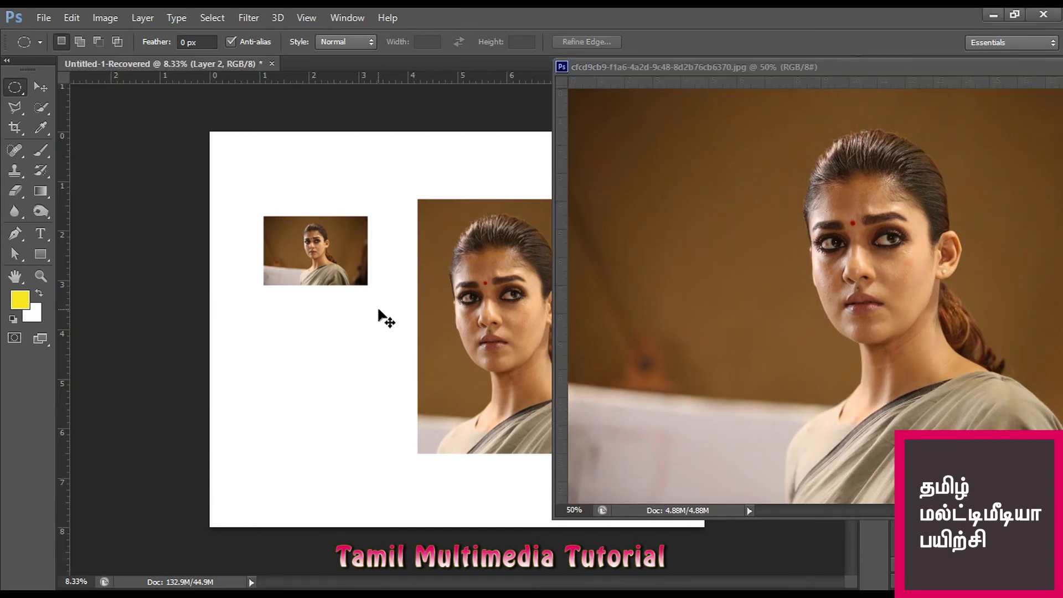
# Step: Paste the oval head crop, scale it about 376%, and place it lower left
pyautogui.hotkey('ctrl', 'v')
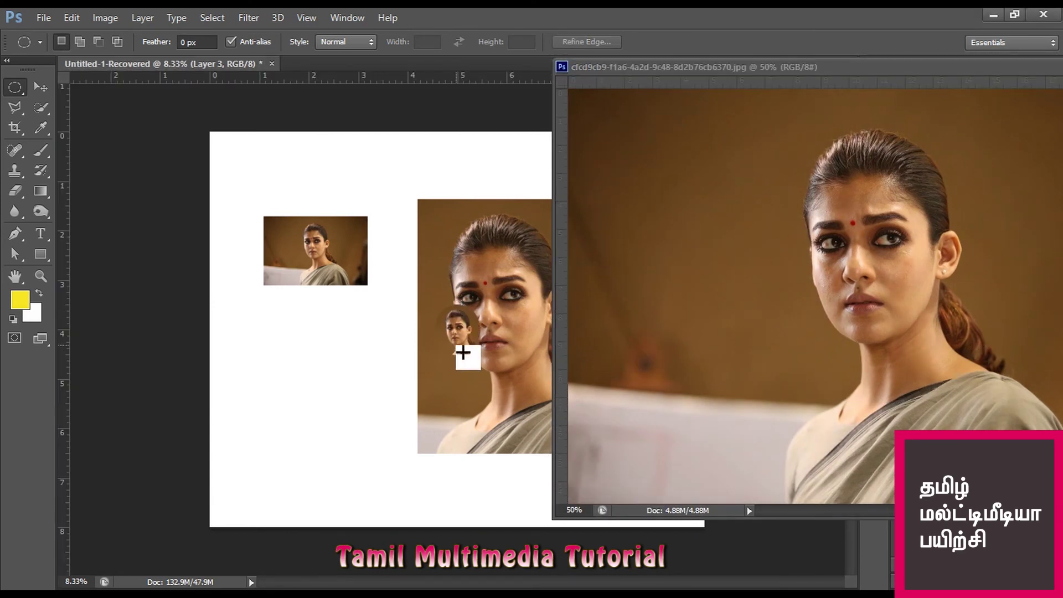
pyautogui.press('v')
pyautogui.moveTo(463, 352); pyautogui.dragTo(315, 379)
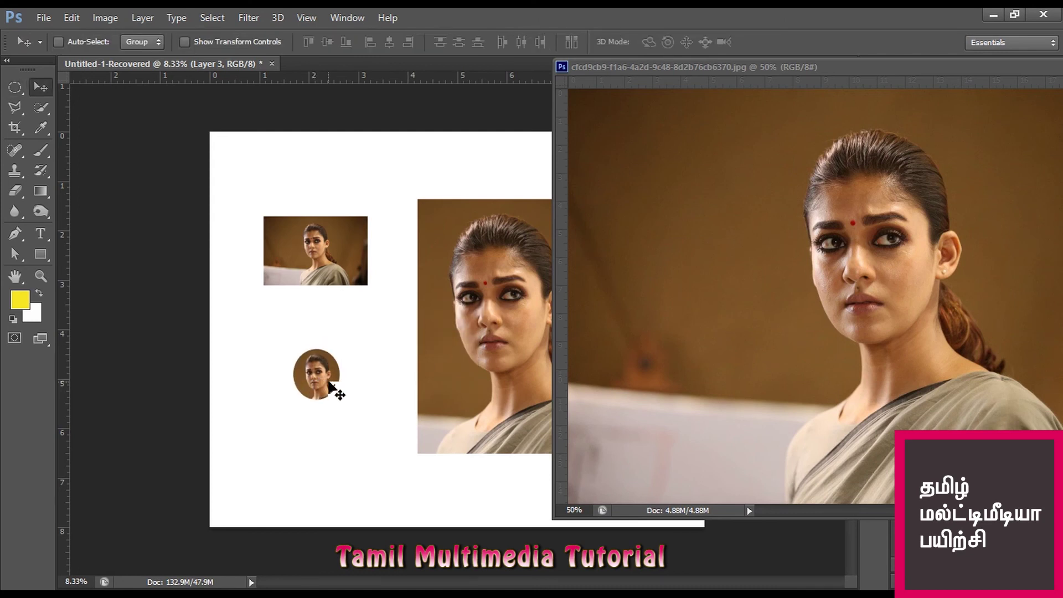
pyautogui.hotkey('ctrl', 't')
pyautogui.moveTo(341, 399); pyautogui.dragTo(468, 539)
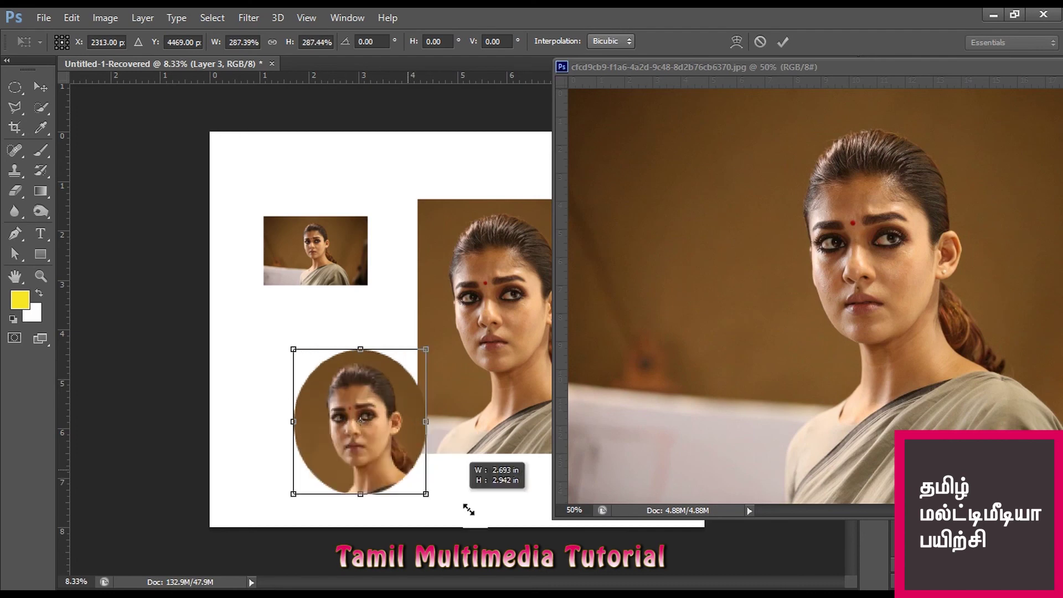
pyautogui.moveTo(425, 443); pyautogui.dragTo(354, 392)
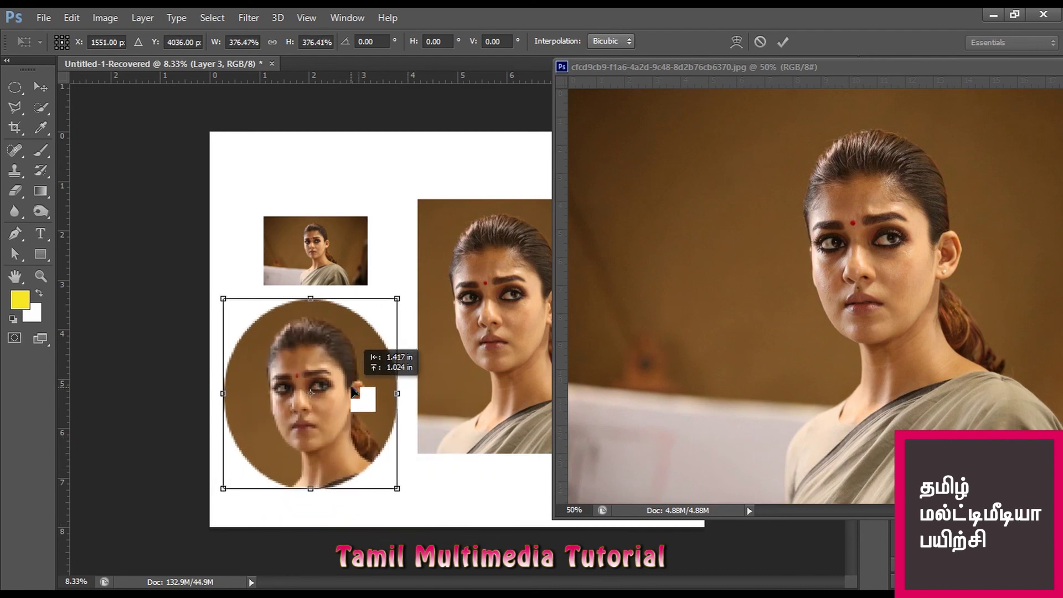
pyautogui.press('Return')
pyautogui.click(689, 66)
pyautogui.moveTo(689, 64); pyautogui.dragTo(555, 68)
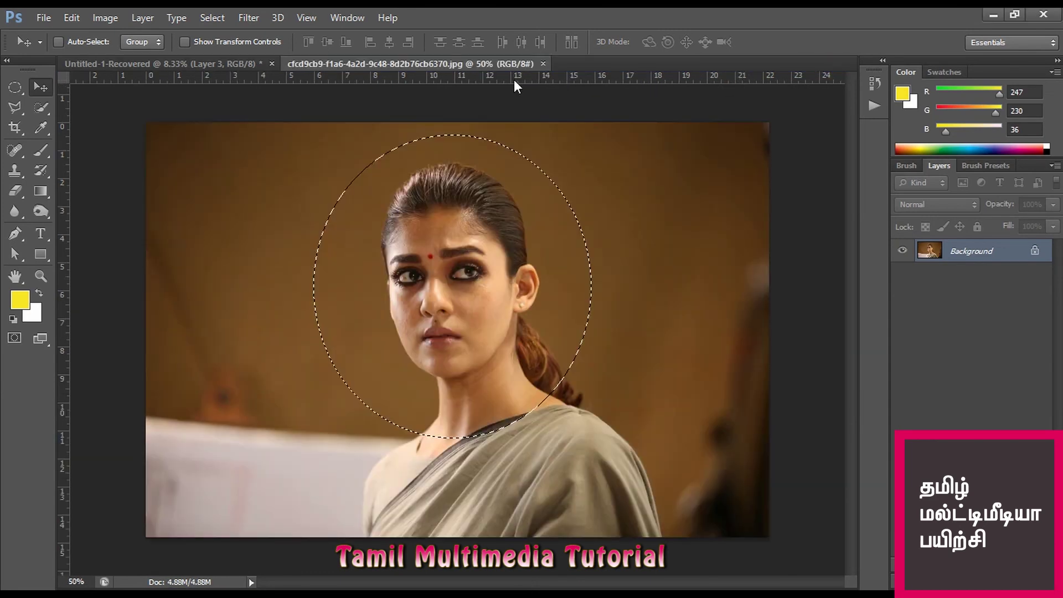
# Step: Switch back to the Untitled-1-Recovered layout showing all three portrait copies
pyautogui.click(225, 64)
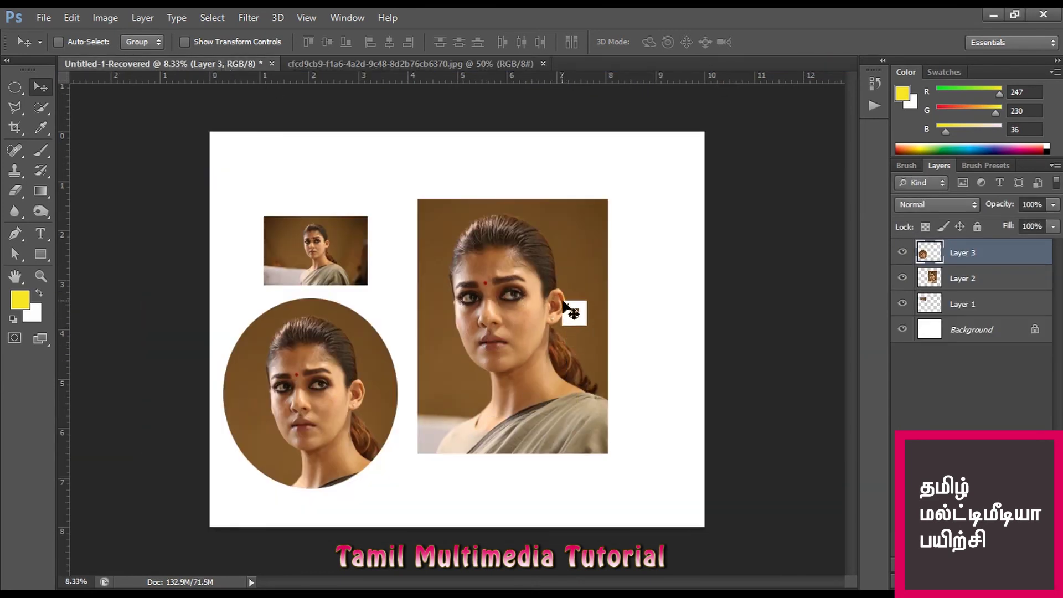
pyautogui.moveTo(560, 288); pyautogui.dragTo(570, 226)
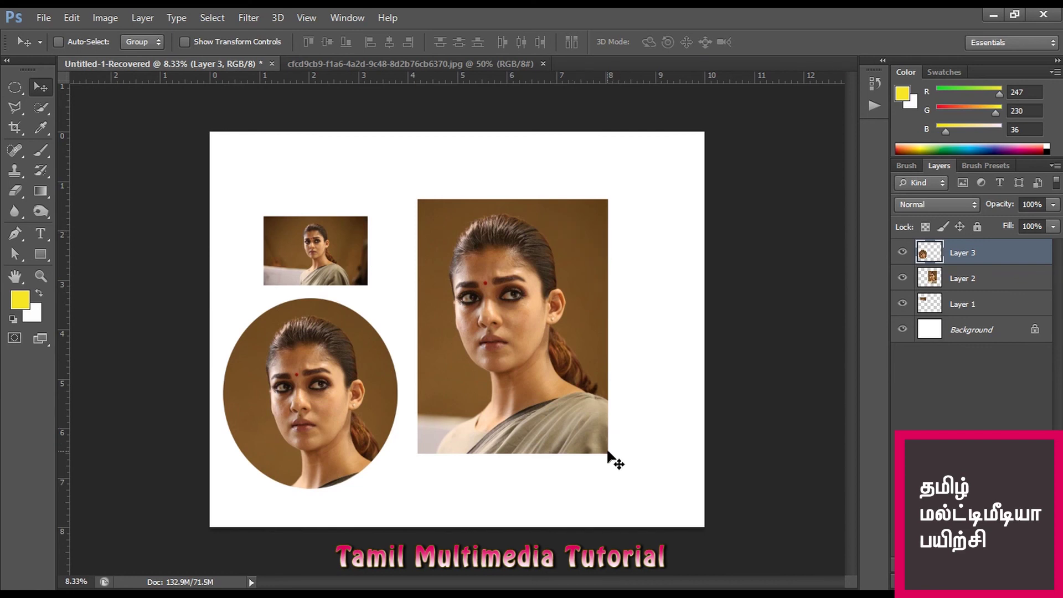
pyautogui.moveTo(332, 443)
pyautogui.mouseDown()
pyautogui.moveTo(259, 530)
pyautogui.moveTo(264, 406)
pyautogui.moveTo(235, 396)
pyautogui.moveTo(342, 427)
pyautogui.mouseUp()
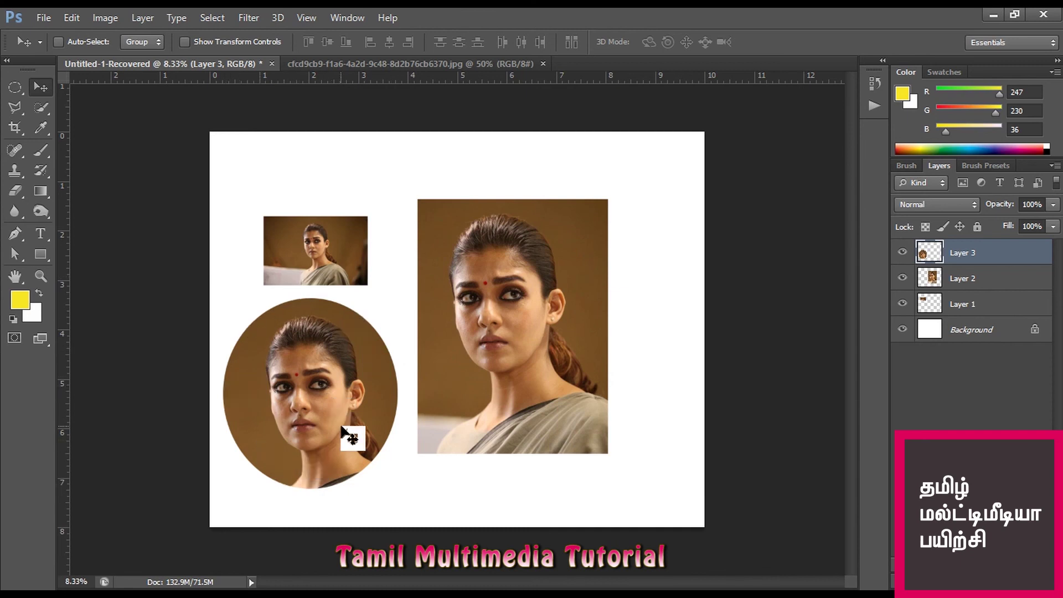